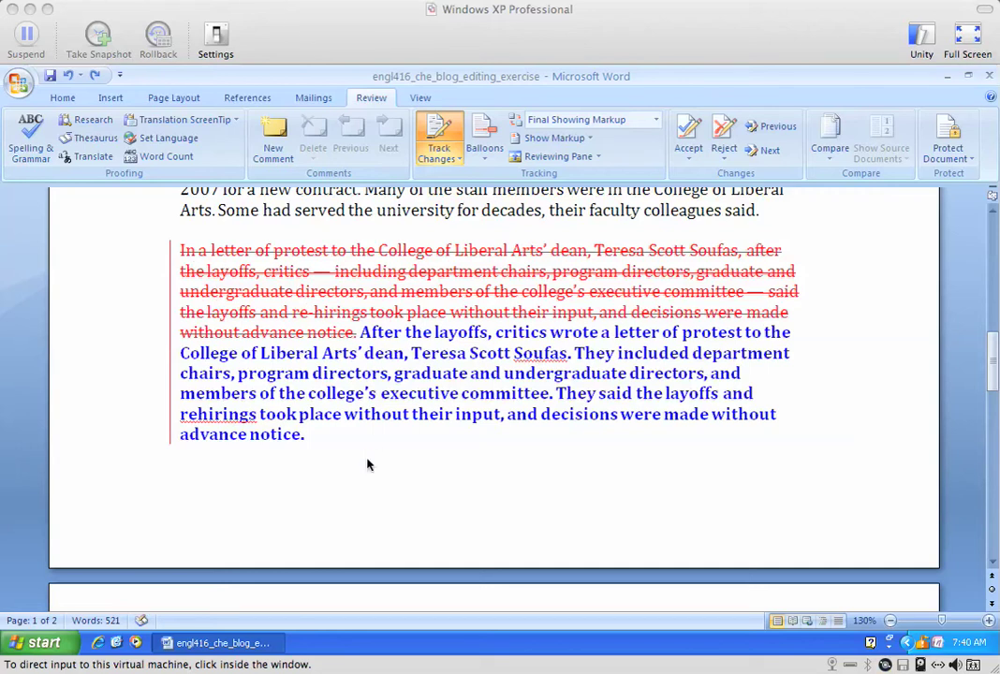
Select the deleted original paragraph from its start through "without advance notice."
left_click(195, 251)
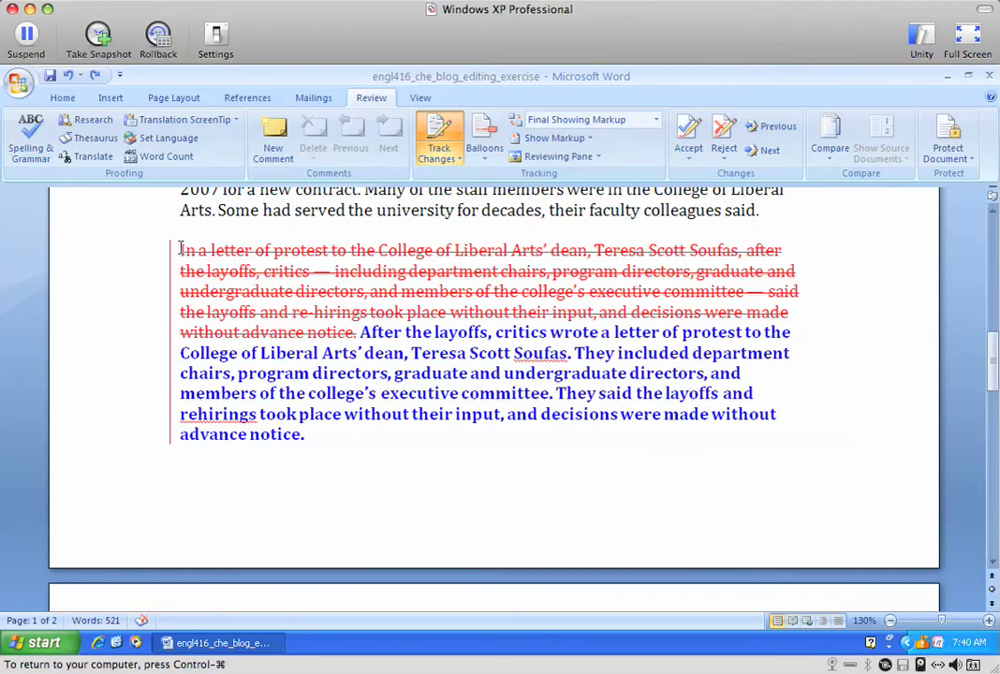
left_click_drag(180, 251, 356, 332)
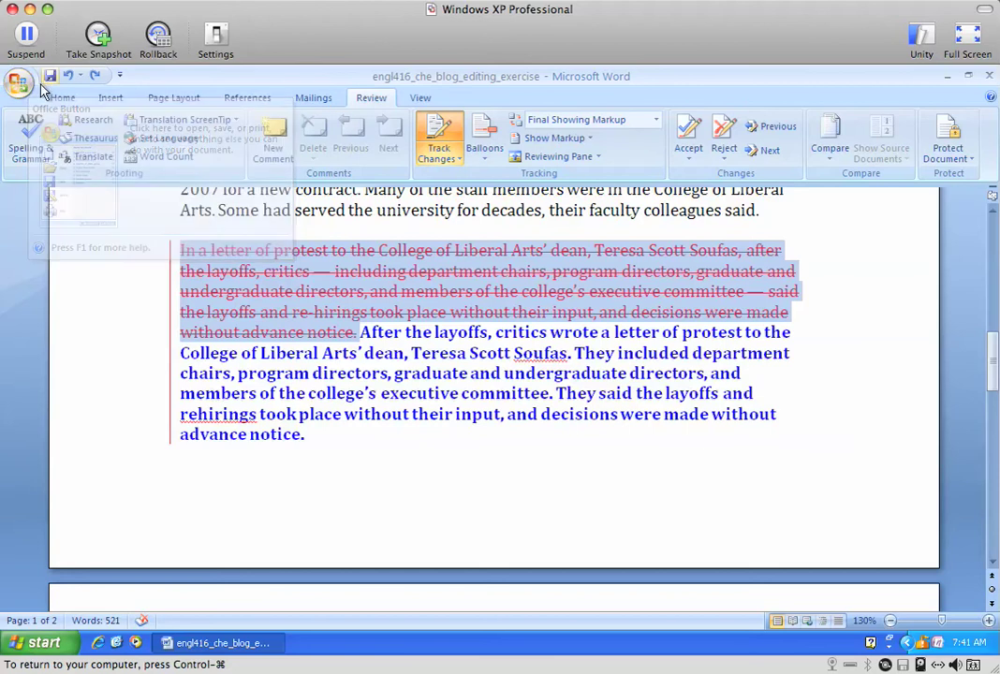
Move the Quick Access Toolbar to show below the Ribbon
right_click(110, 82)
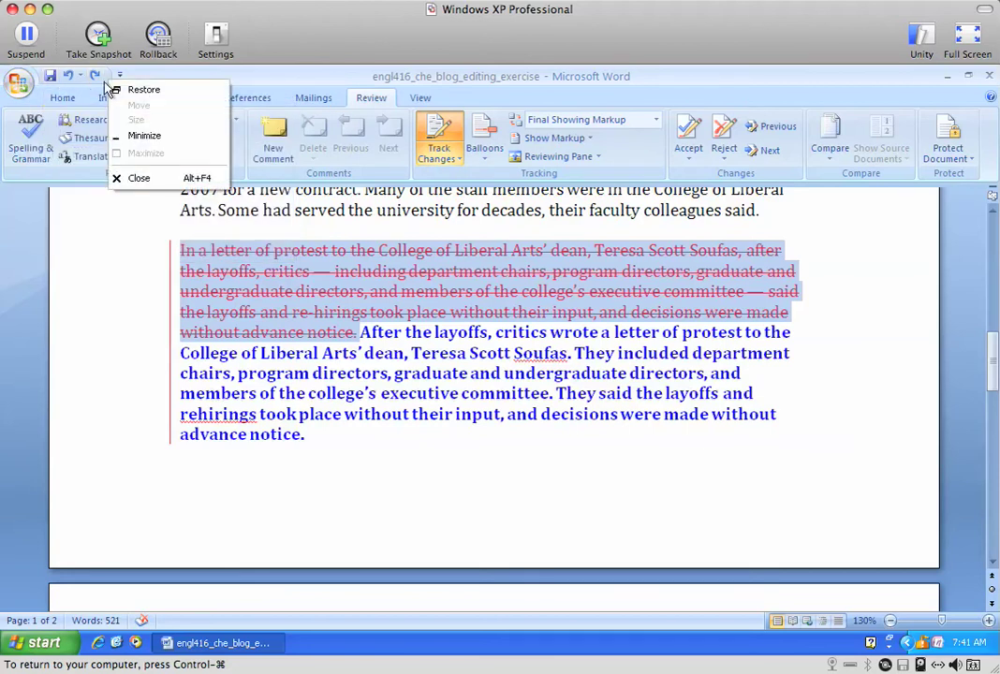
right_click(75, 77)
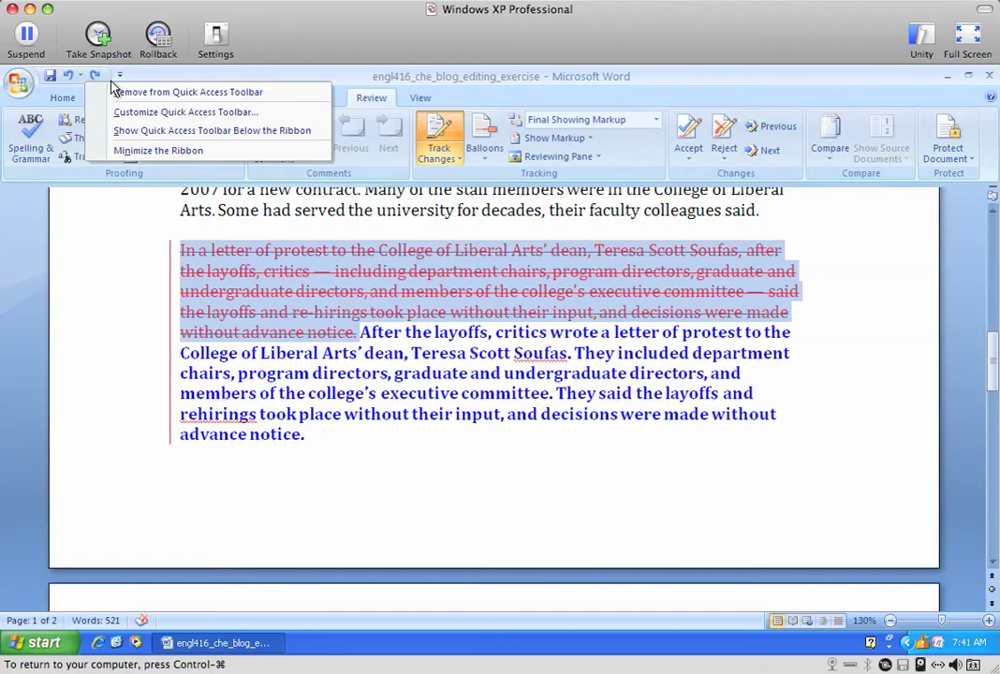
left_click(119, 76)
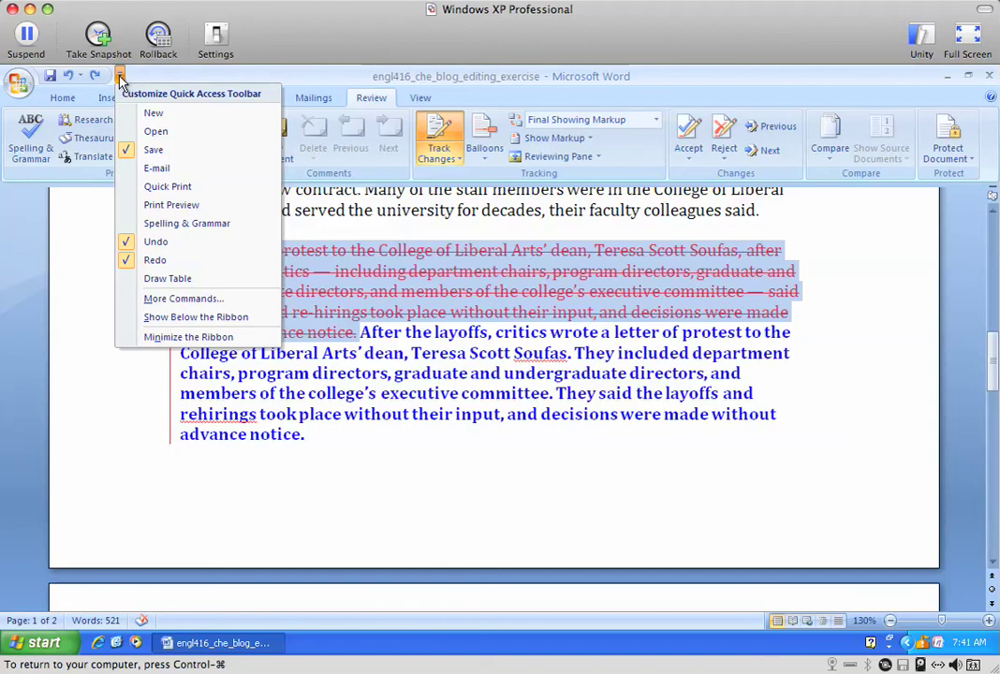
left_click(190, 318)
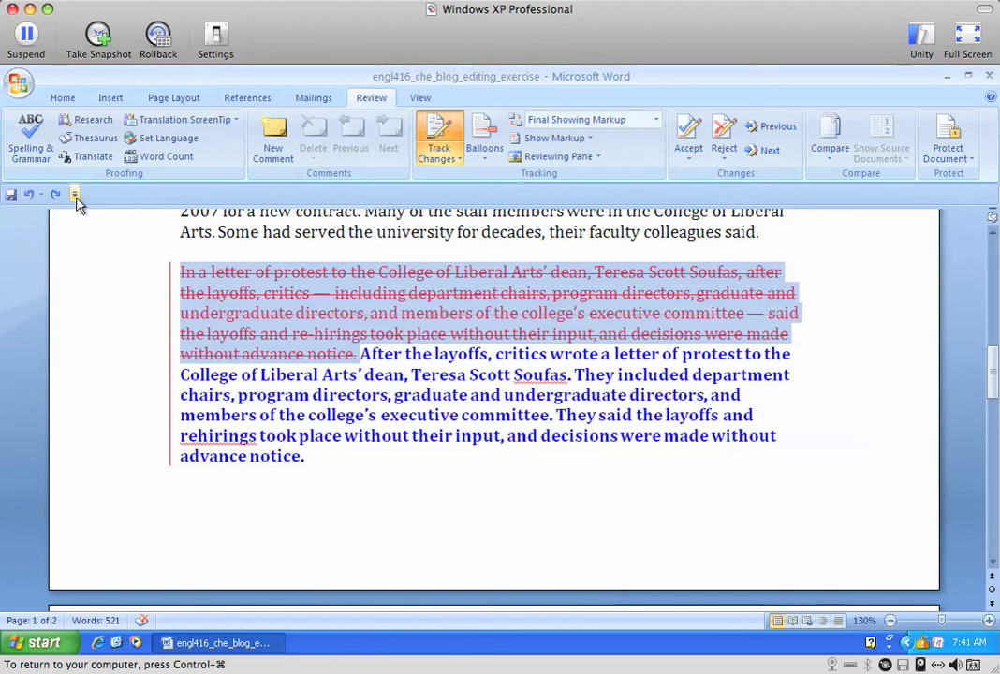
Add the New Comment command to the Quick Access Toolbar
right_click(274, 132)
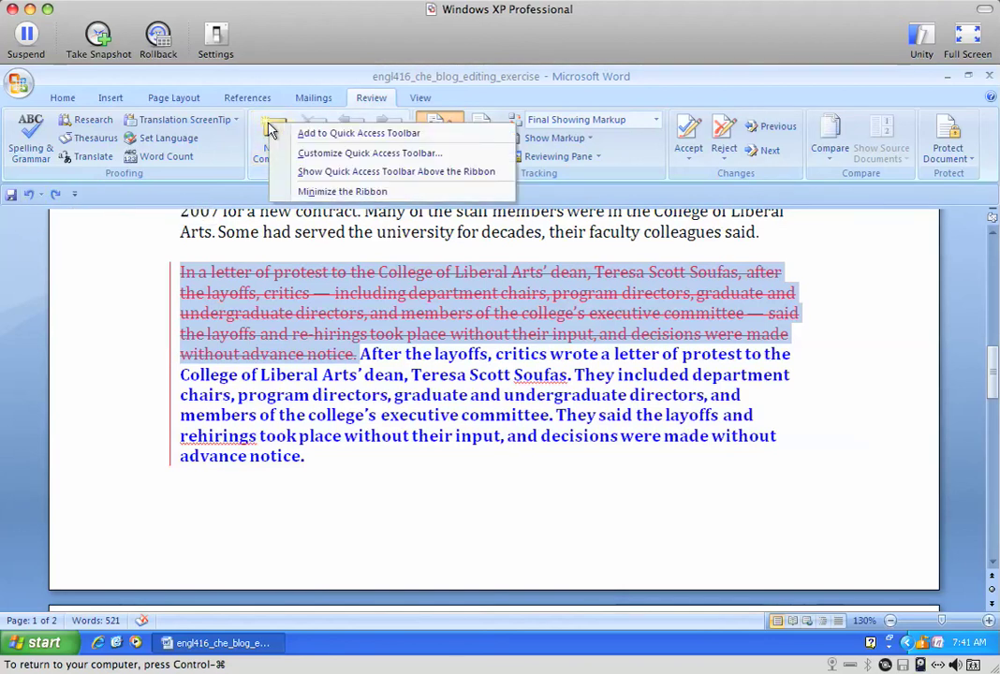
left_click(279, 133)
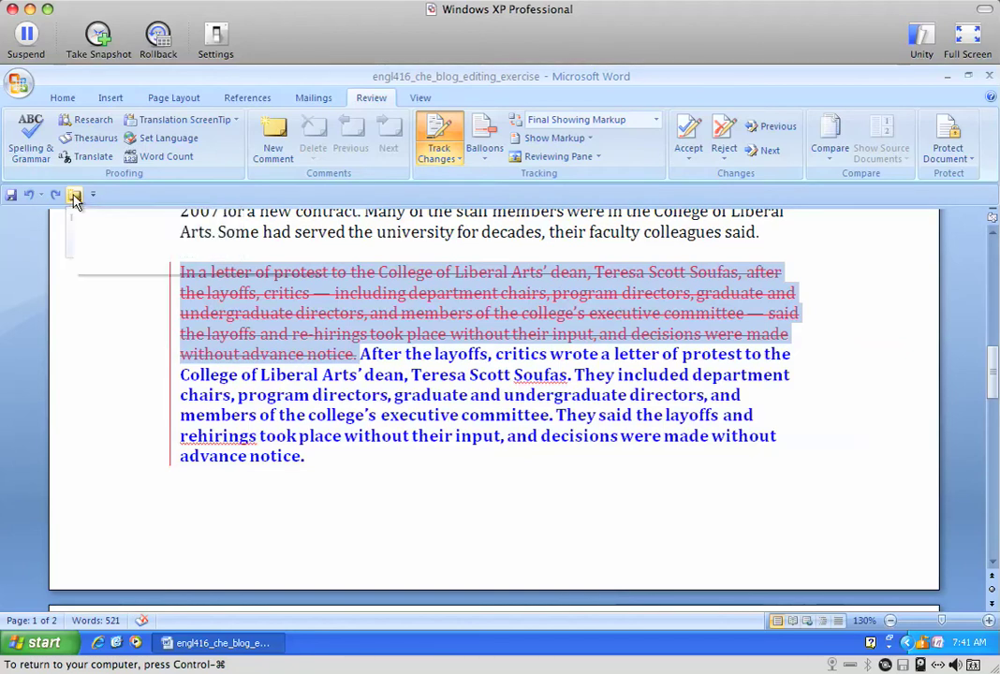
right_click(75, 201)
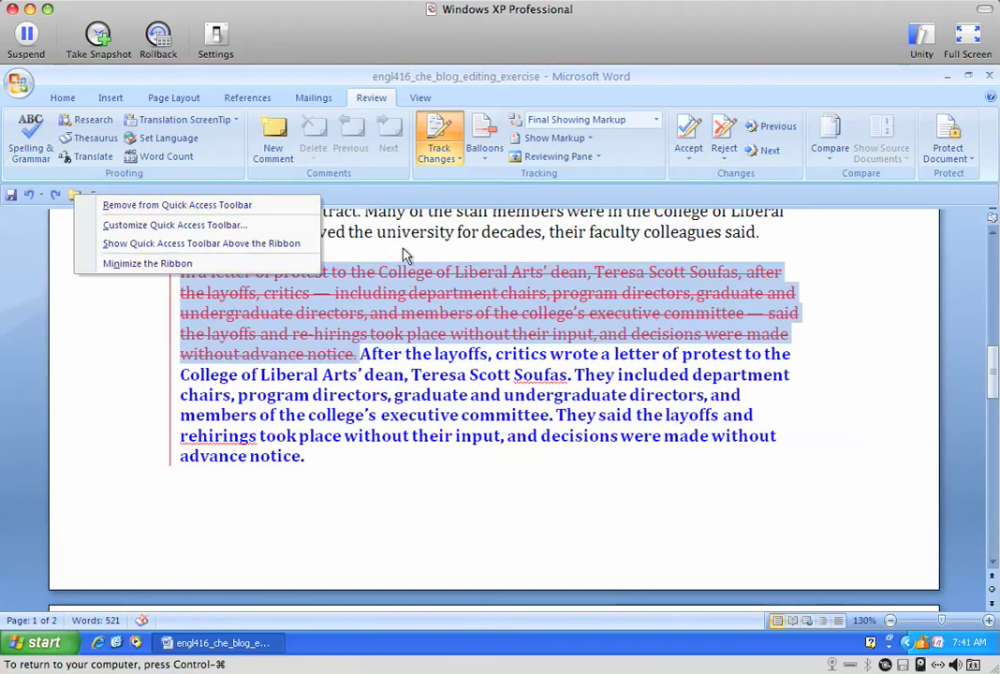
left_click(205, 243)
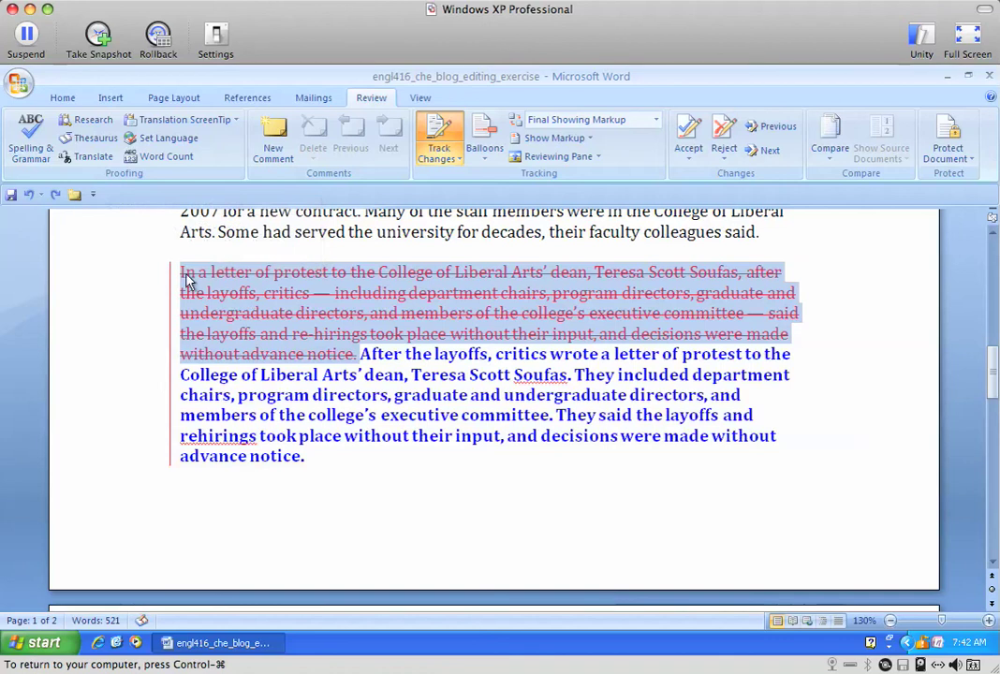
Insert an empty comment on the selected deleted paragraph and view the Balloons options
mouse_move(185, 278)
left_click(74, 194)
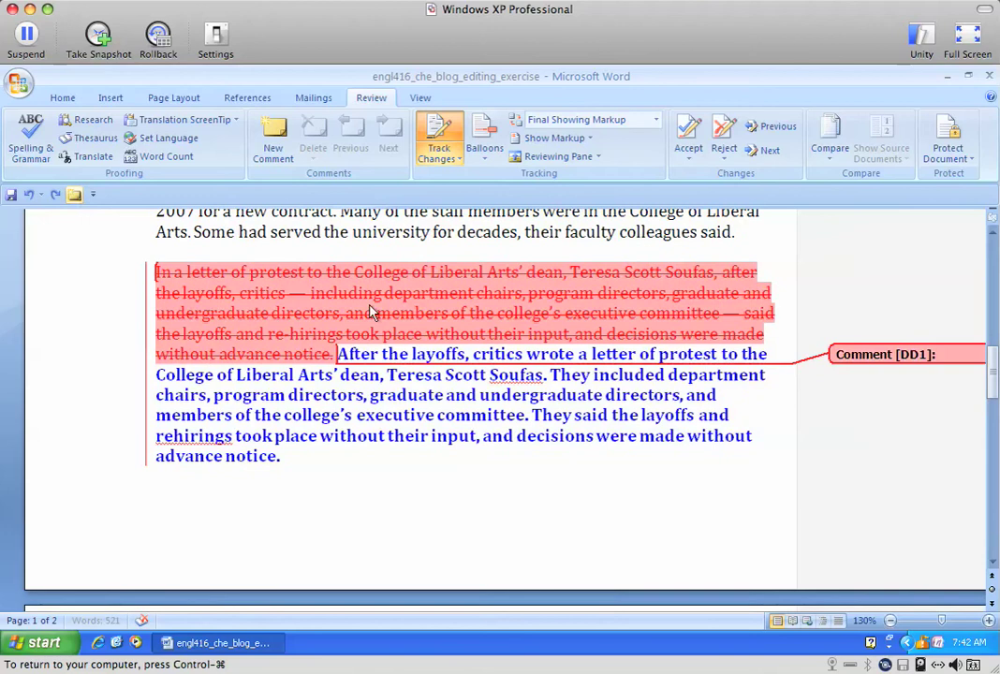
left_click(485, 164)
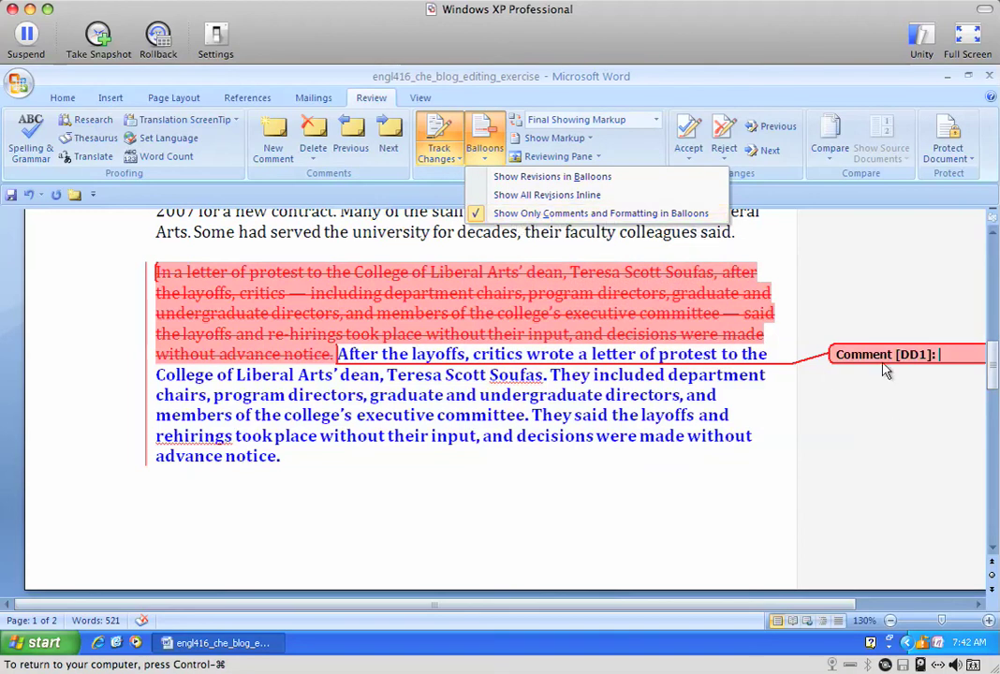
key("Down")
key("Escape")
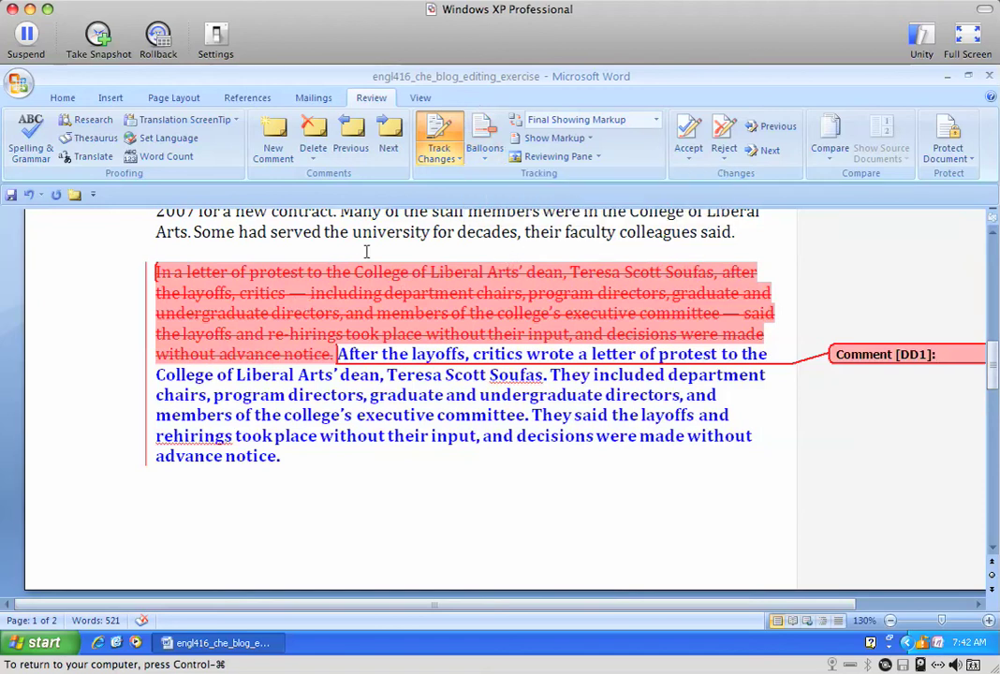
left_click(593, 159)
left_click(590, 177)
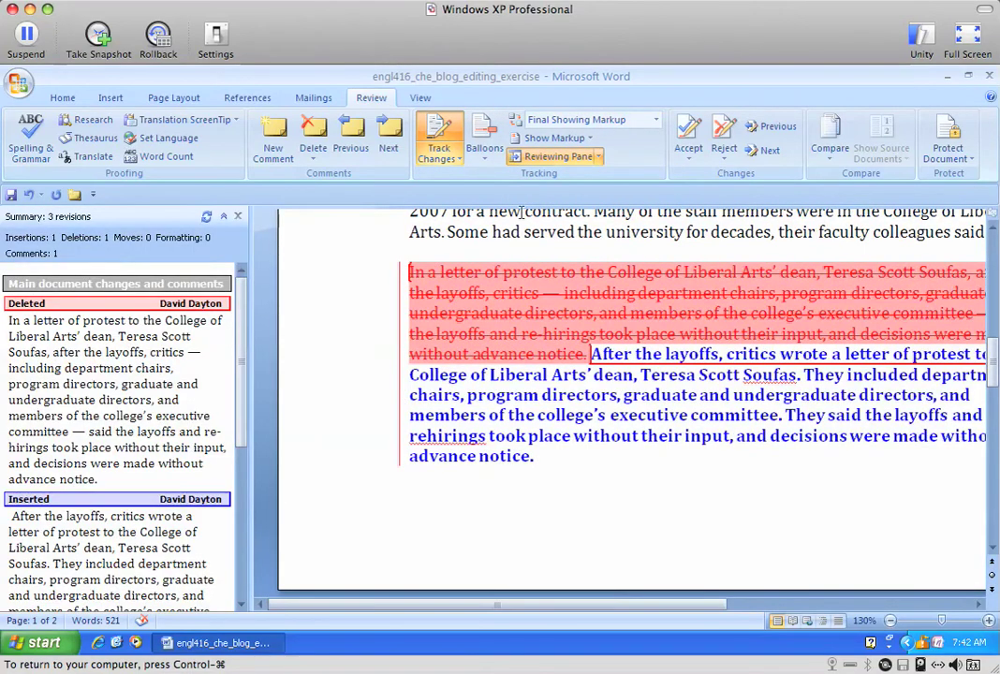
left_click(585, 161)
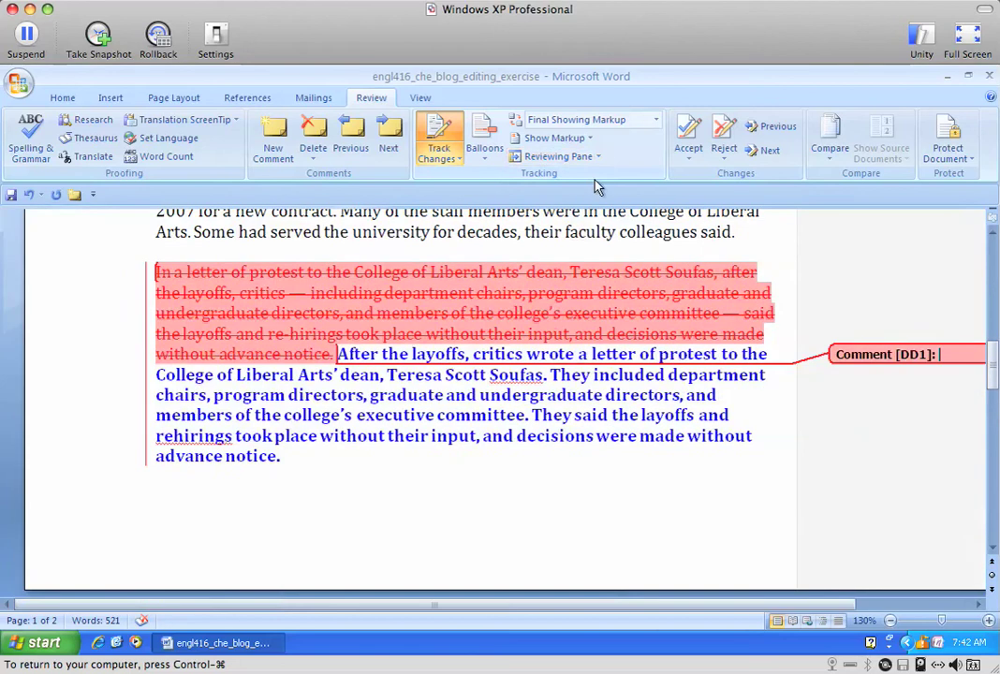
left_click(556, 157)
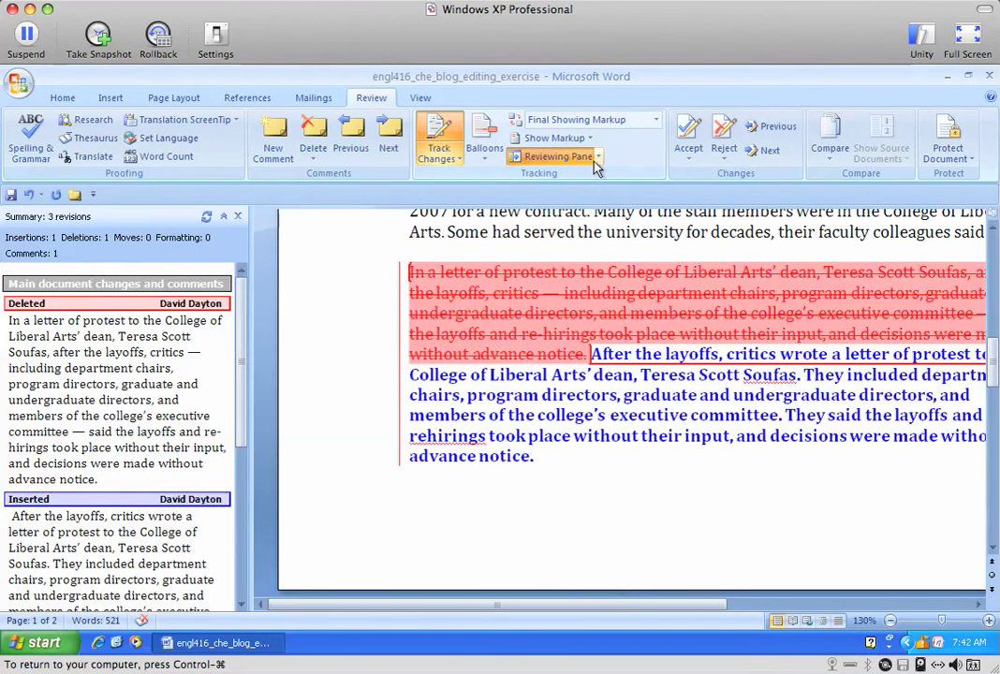
left_click(598, 157)
left_click(595, 195)
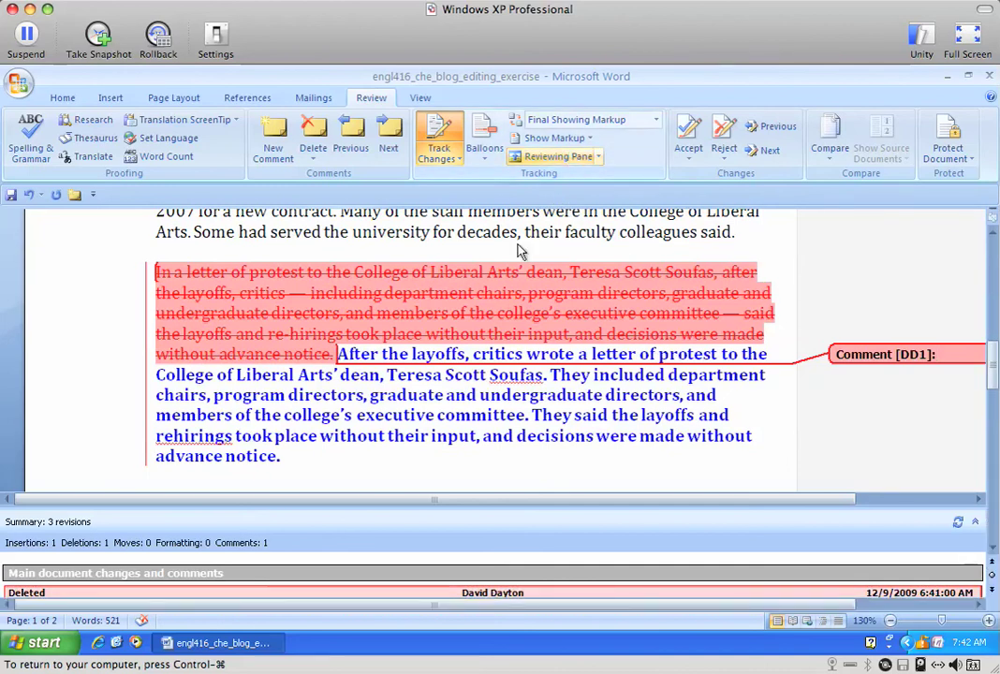
left_click(548, 156)
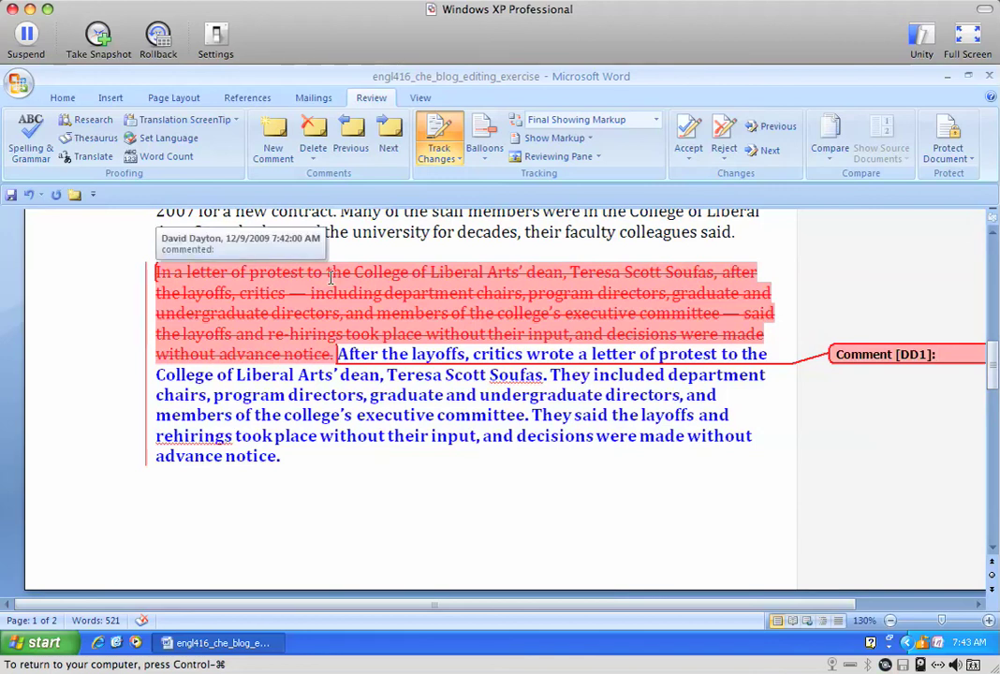
Write "Au: I changed the long sentence to three shorter sentences." in the comment
type("Au:")
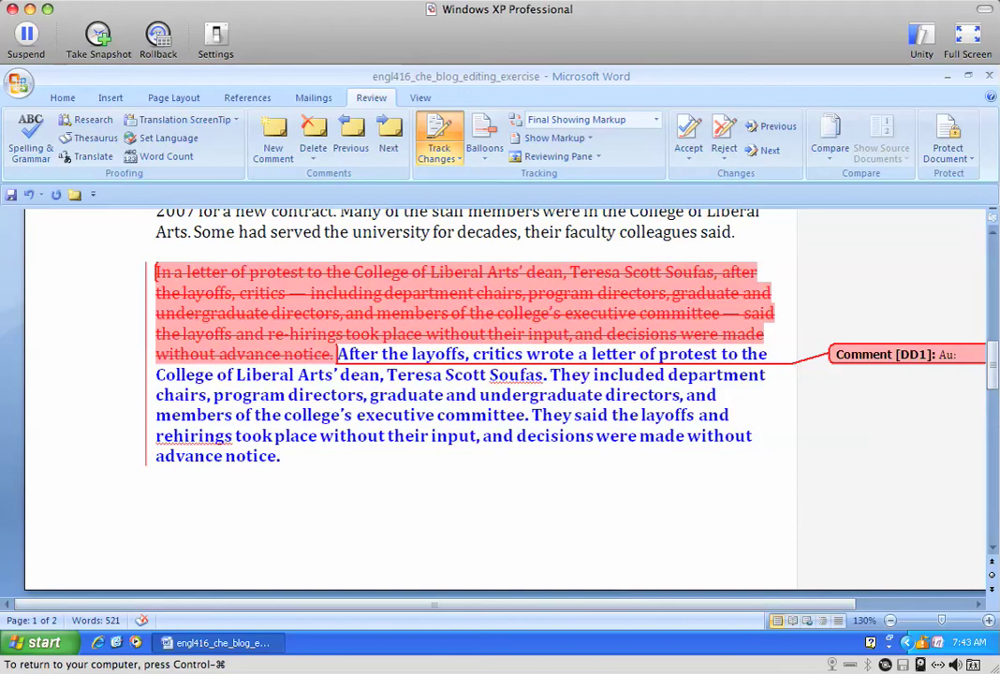
type("I changed")
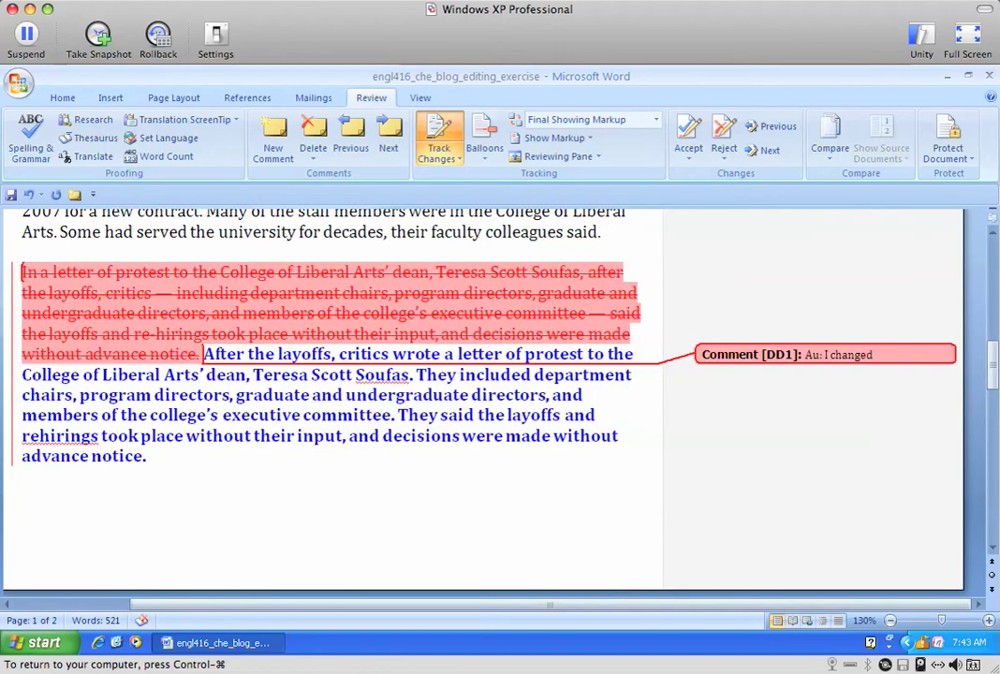
type(" the long sentence to th")
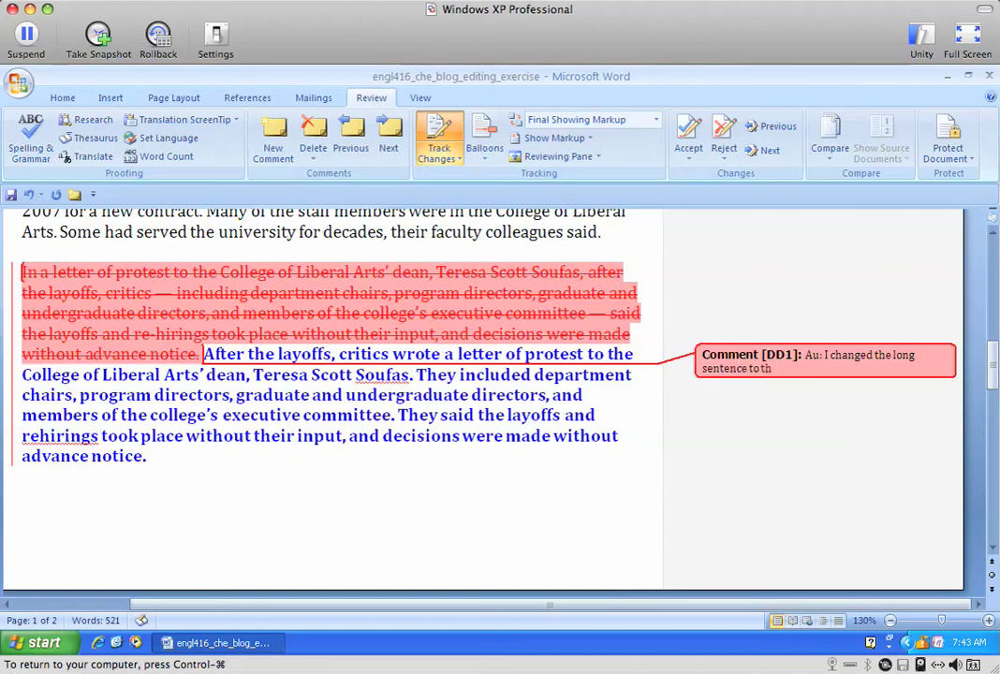
type("ree shorter sentences.")
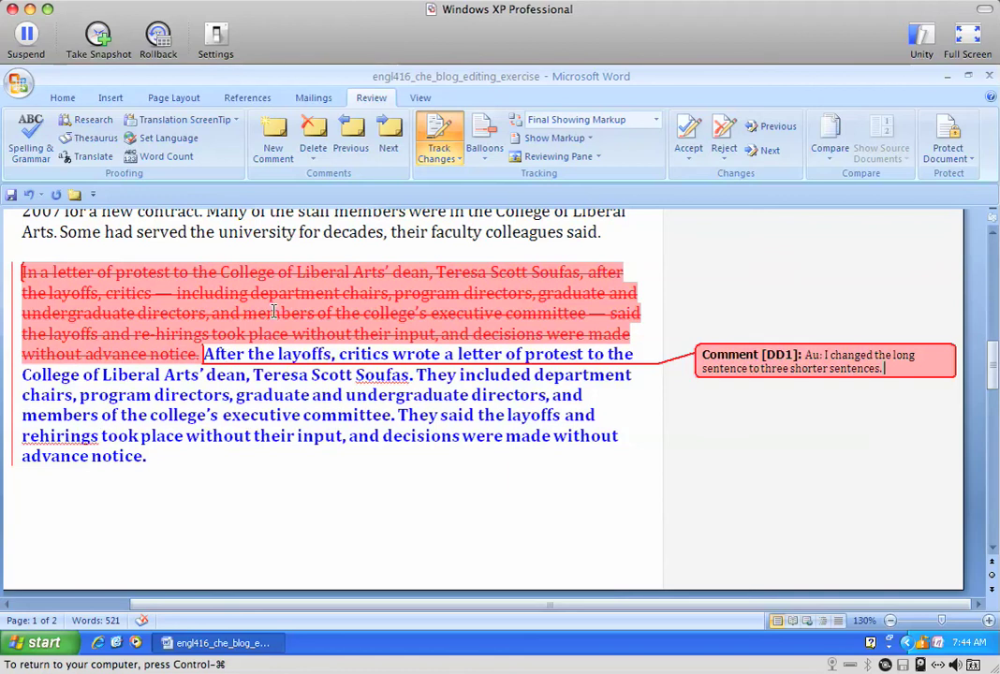
mouse_move(274, 312)
mouse_move(306, 302)
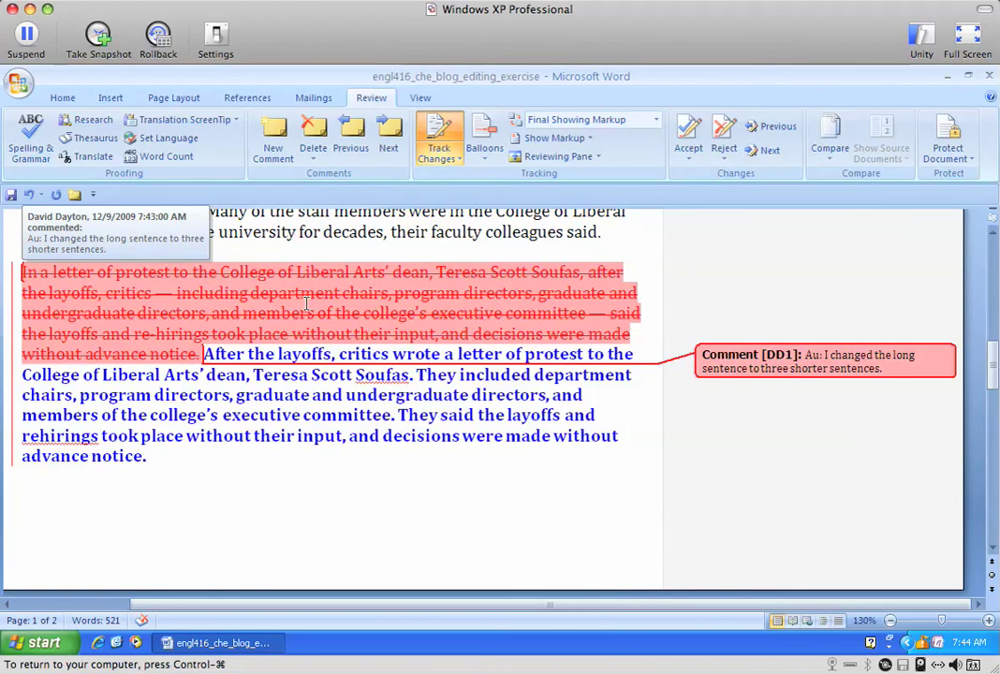
Insert "the usual" before "critics" and delete its first letters, leaving "the usual ics"
left_click(415, 375)
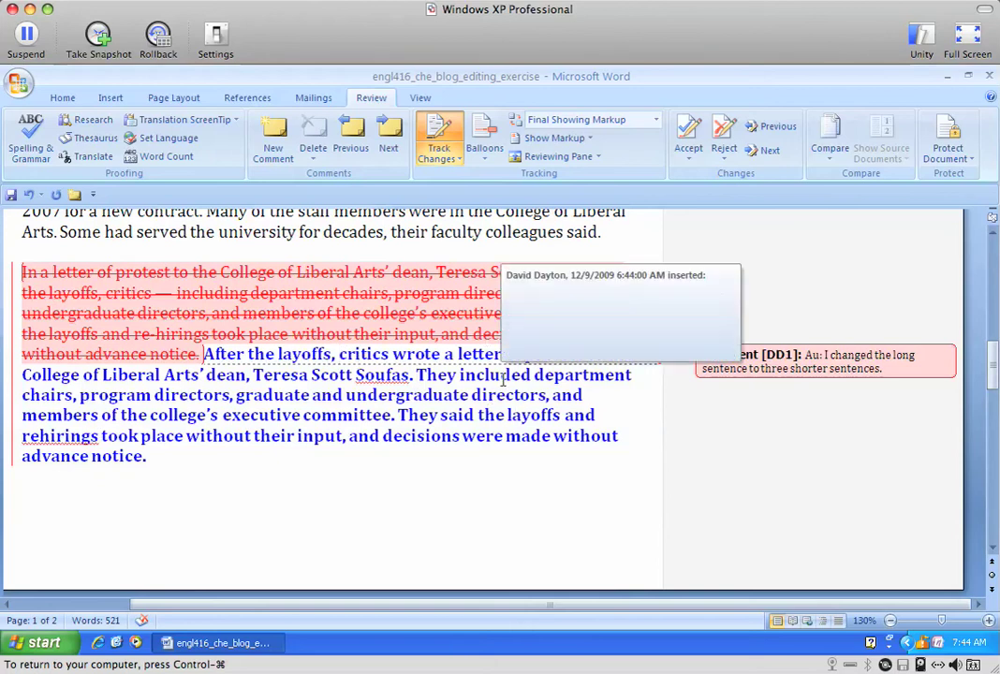
type("the usual")
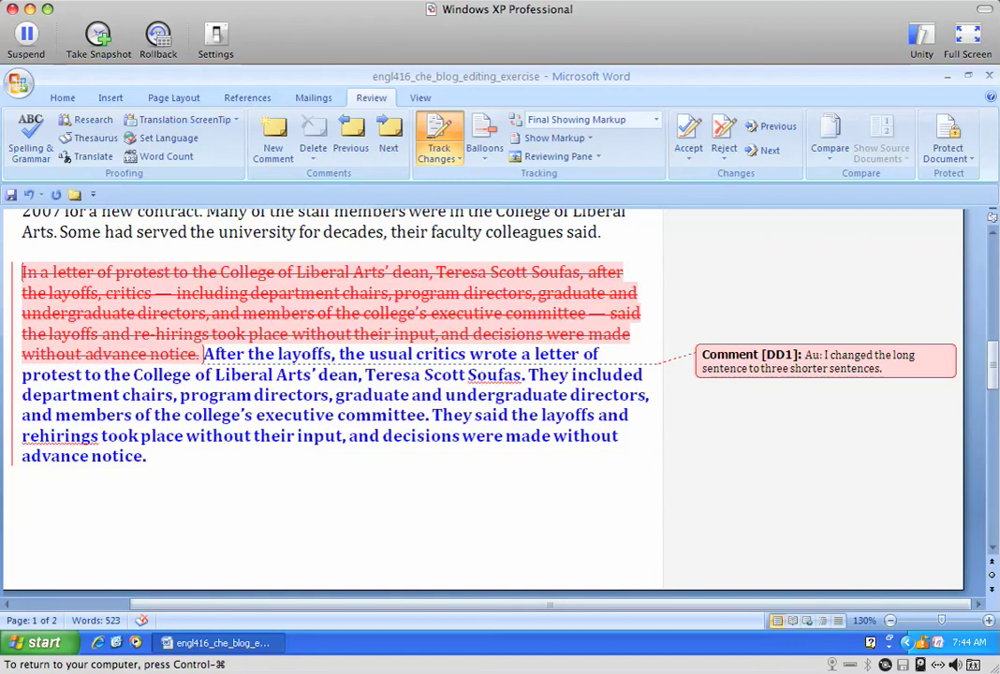
key("Delete")
key("Delete")
key("Delete")
key("Delete")
key("Delete")
key("Delete")
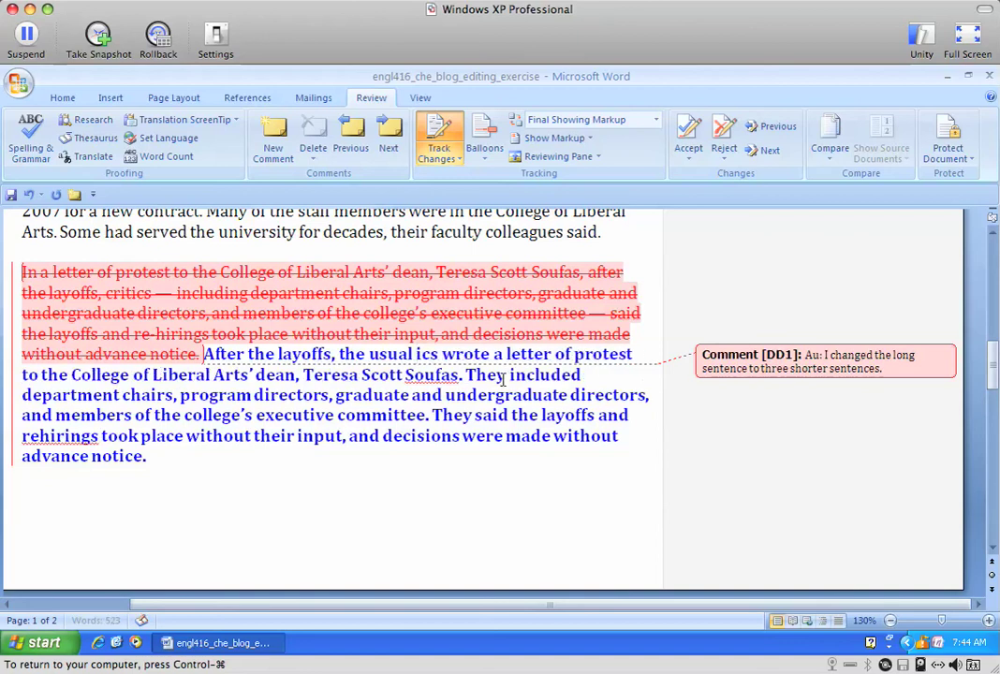